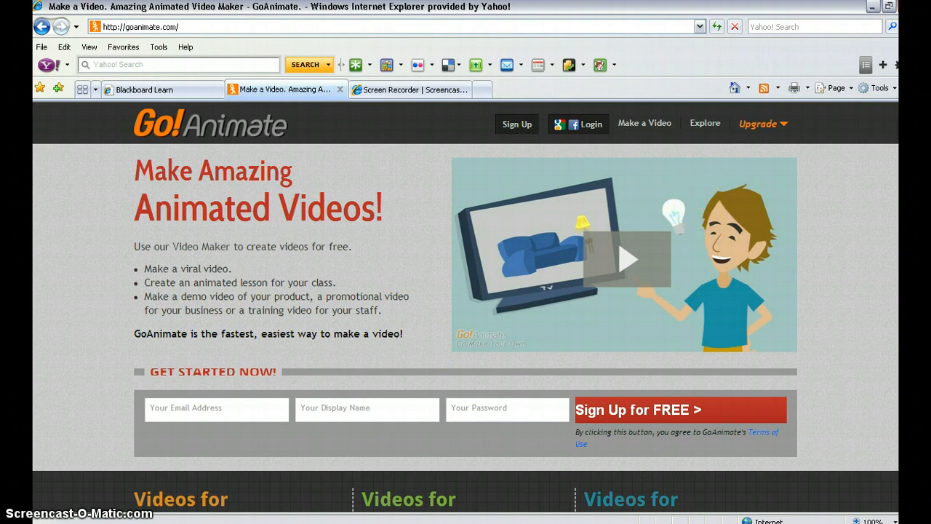
- Open the school account option in the Videos for Schools section
scroll(819, 223, down, 4)
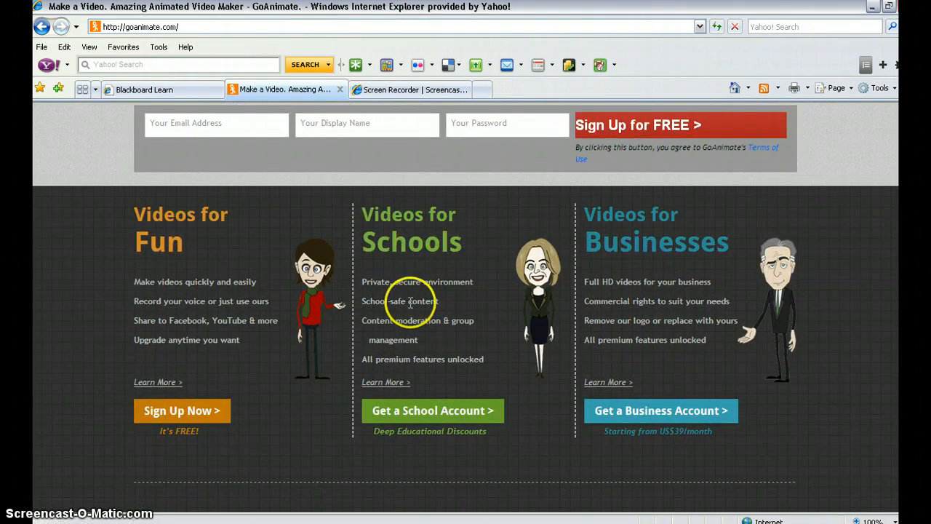
click(419, 412)
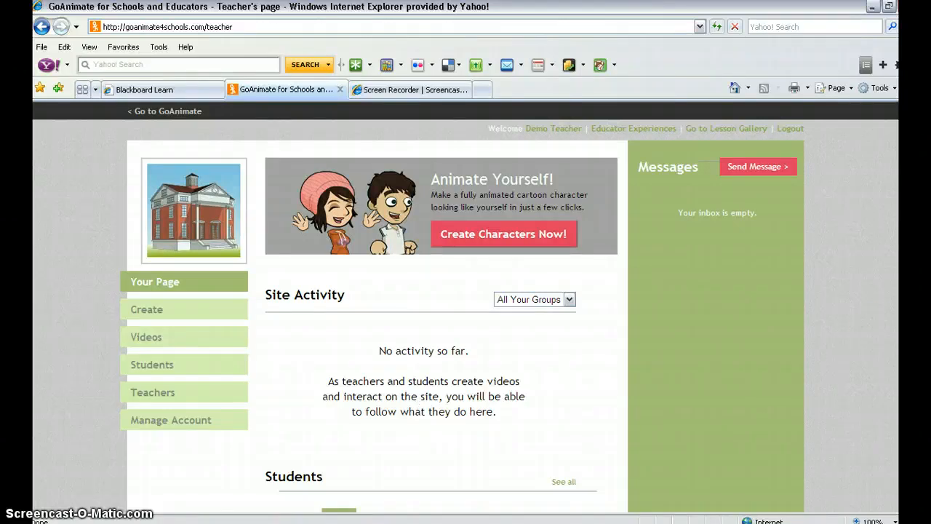
- Look over the teacher page's activity and students sections, and open the Create page
scroll(466, 305, down, 5)
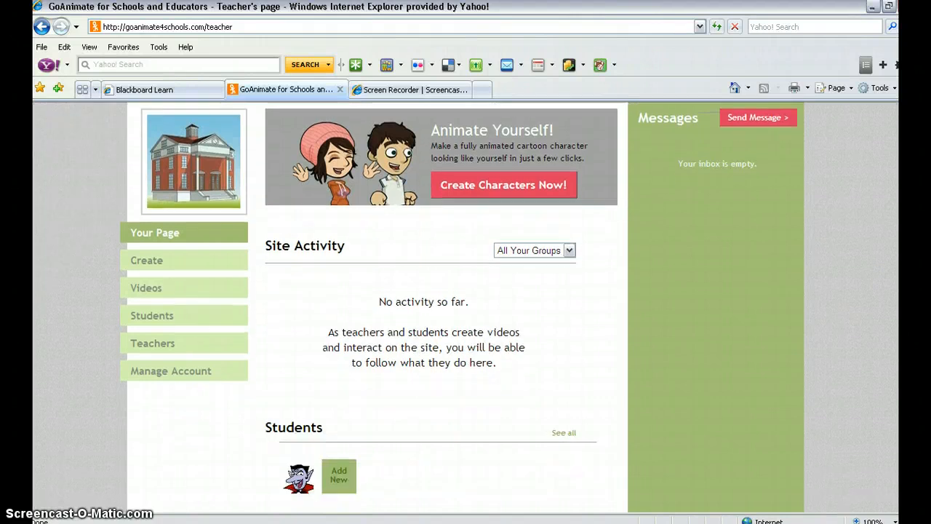
scroll(466, 305, up, 3)
scroll(465, 306, up, 2)
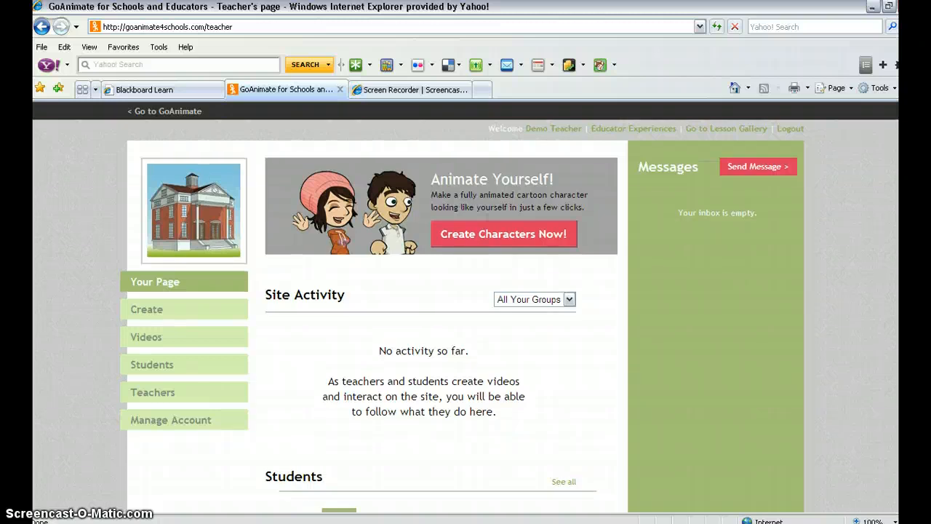
scroll(465, 307, down, 1)
scroll(466, 307, up, 1)
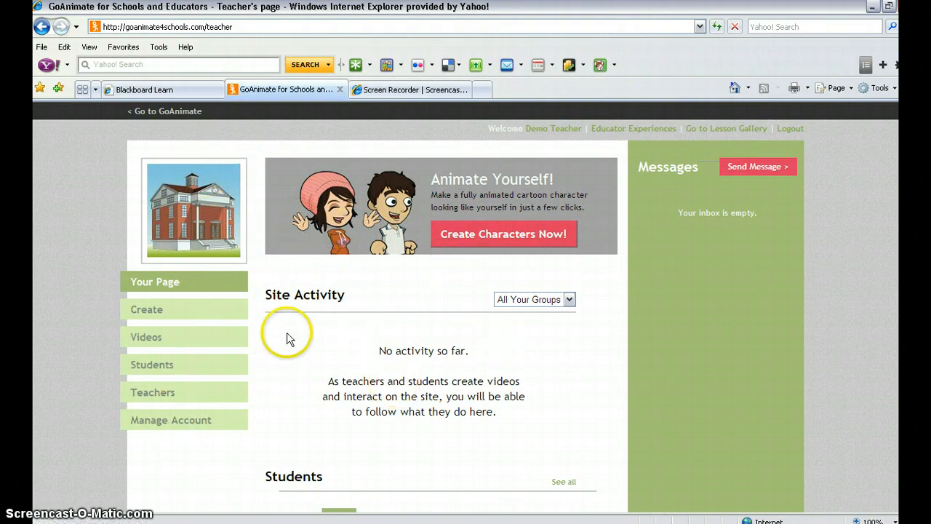
click(149, 311)
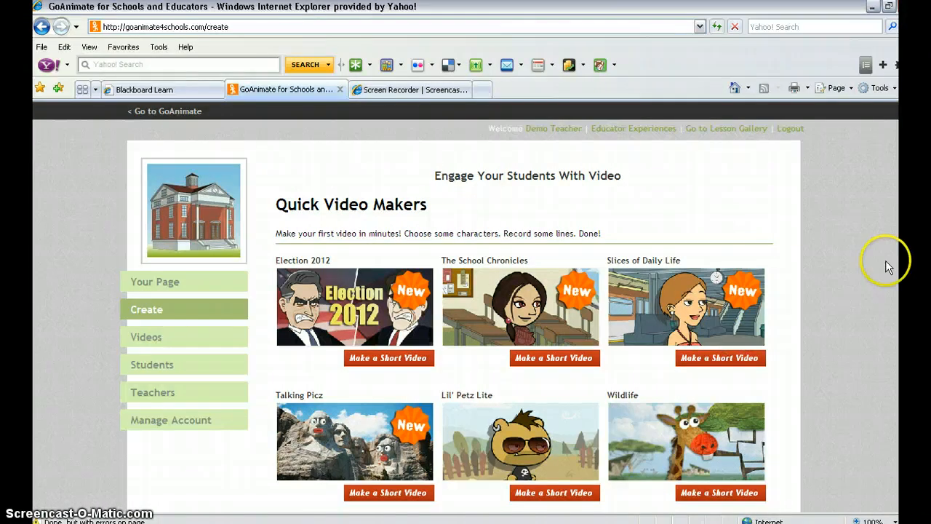
- Review the Quick Video Makers and Full themes, and start a short video with The School Chronicles
scroll(466, 305, down, 5)
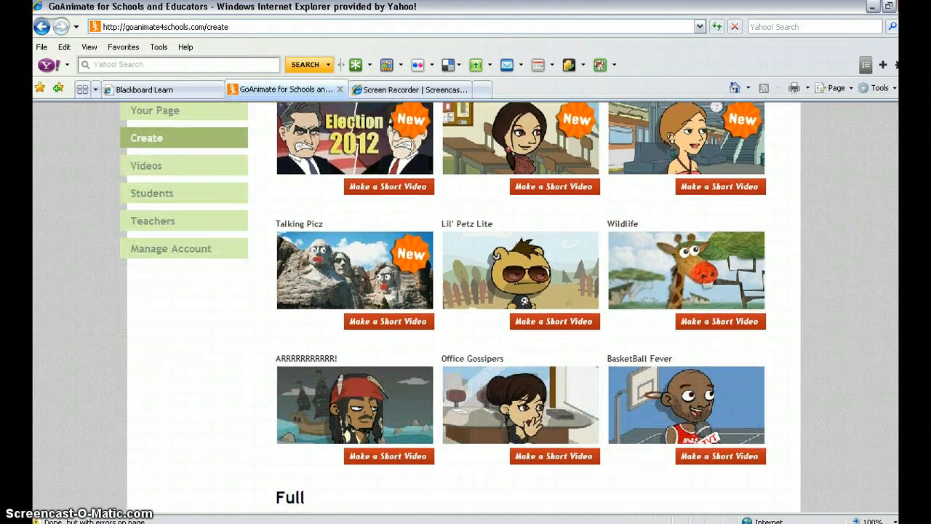
scroll(465, 306, down, 3)
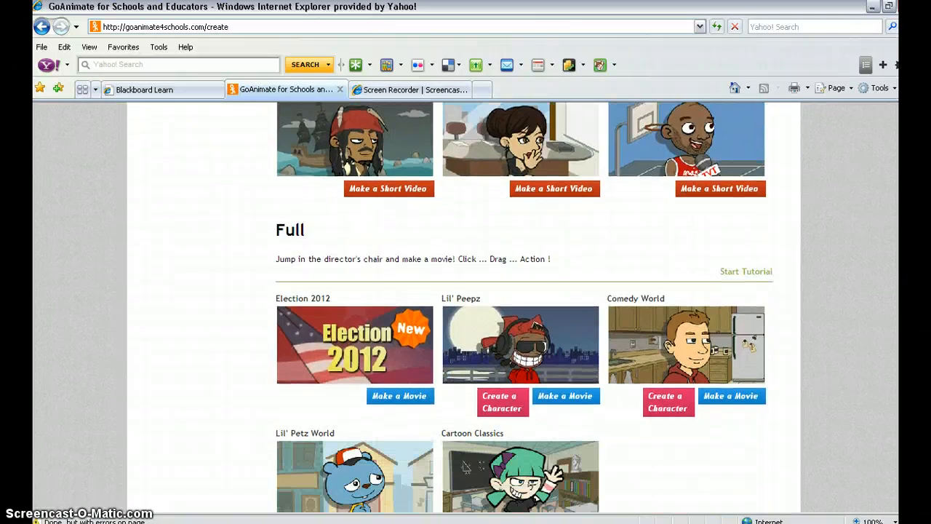
scroll(466, 305, down, 1)
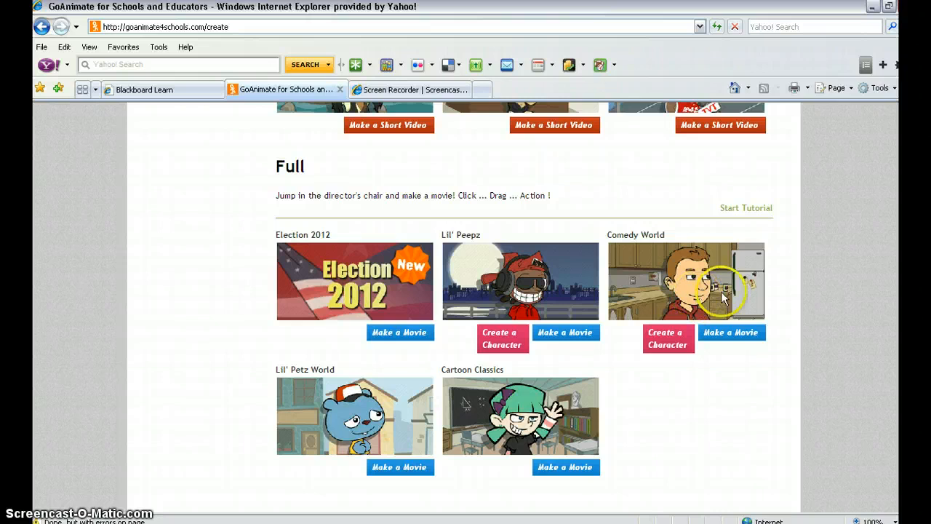
drag(901, 314, 901, 221)
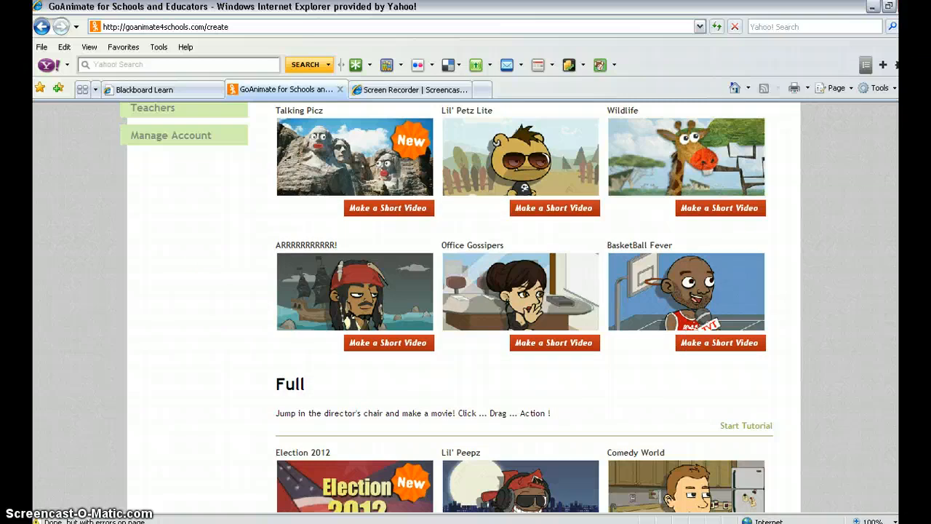
scroll(466, 306, up, 4)
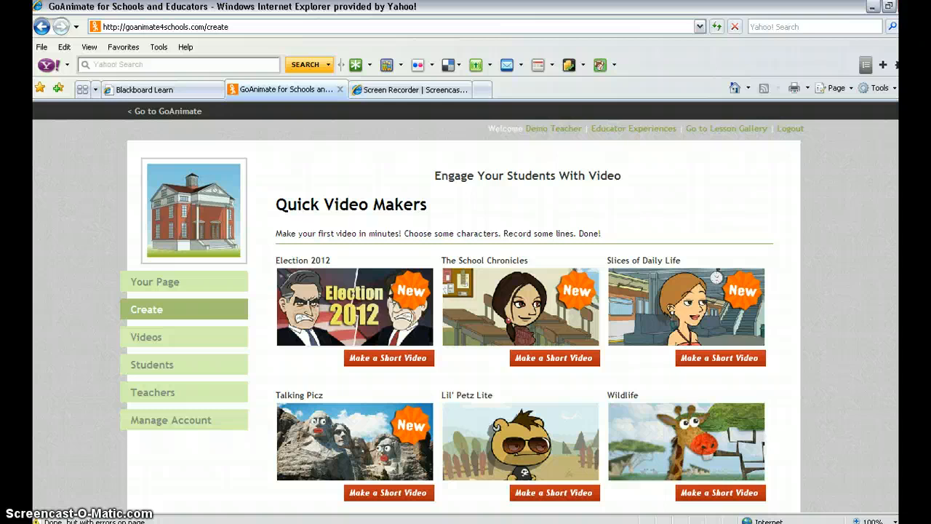
scroll(465, 306, down, 1)
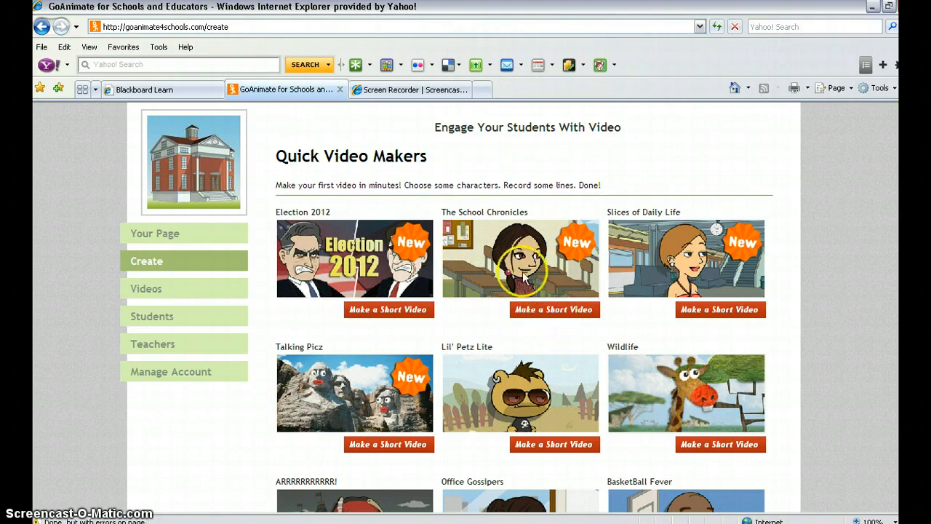
click(548, 313)
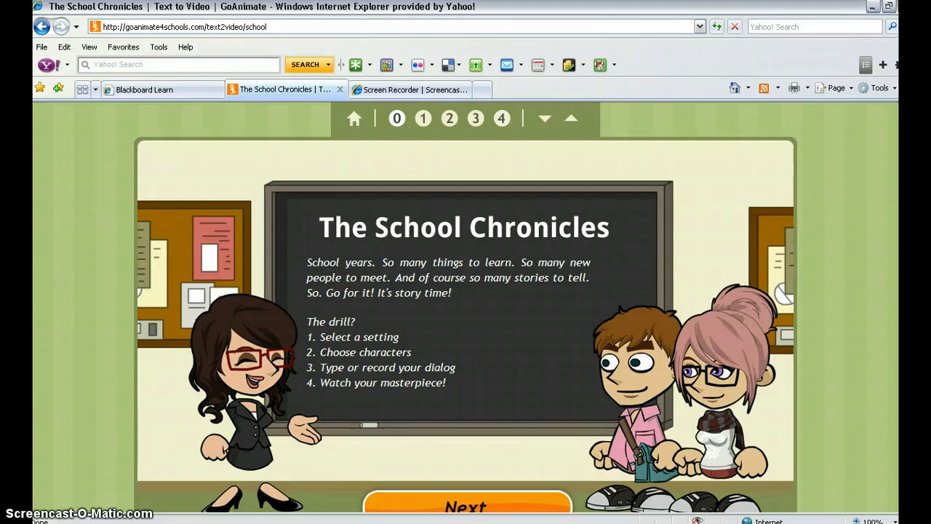
- Browse the available School Chronicles settings, choose "Class is Starting!" and continue to actor selection
scroll(466, 306, down, 1)
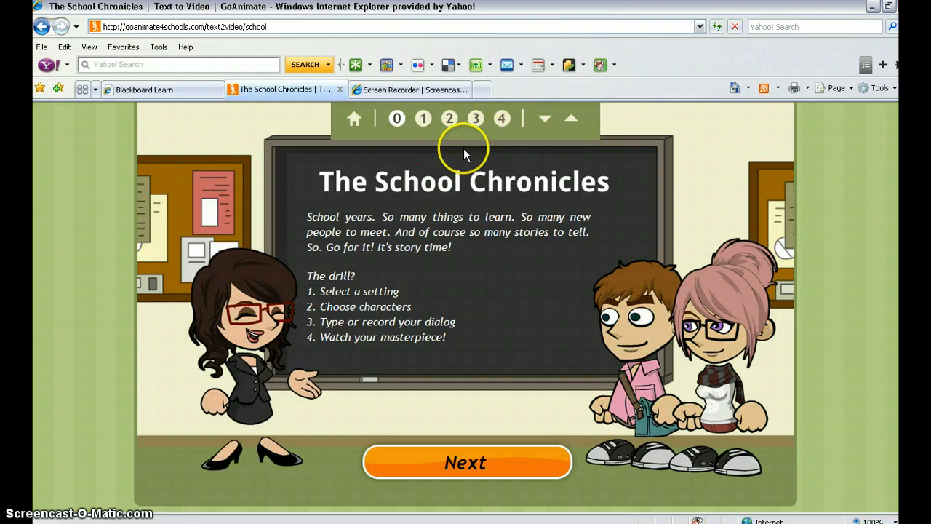
click(457, 450)
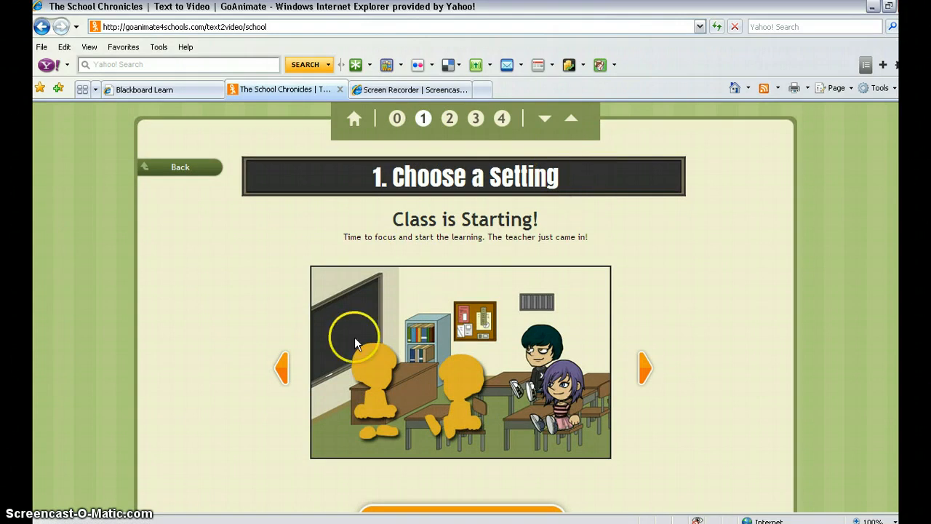
click(645, 369)
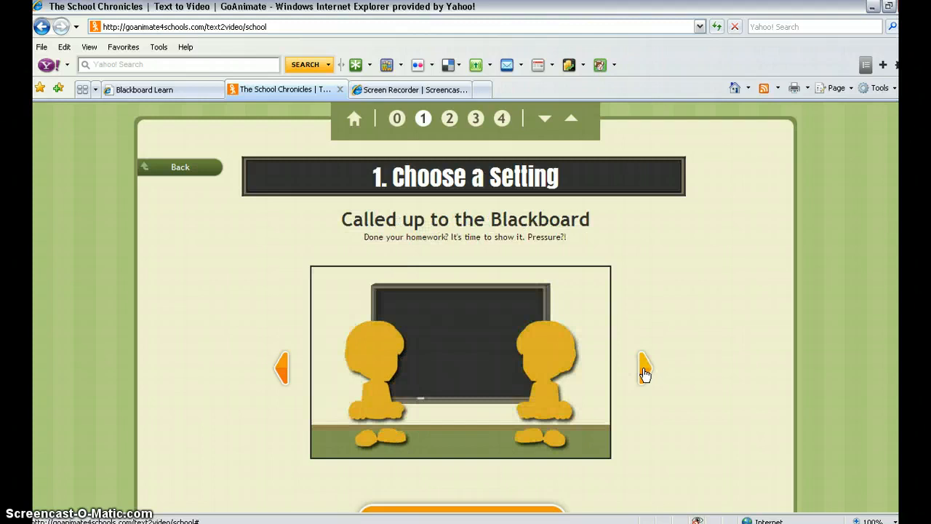
click(645, 371)
click(644, 371)
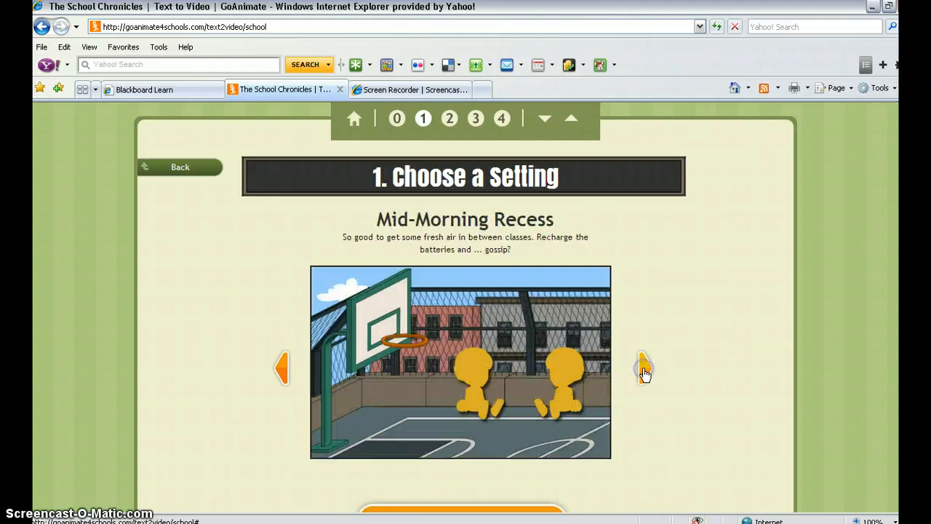
click(644, 371)
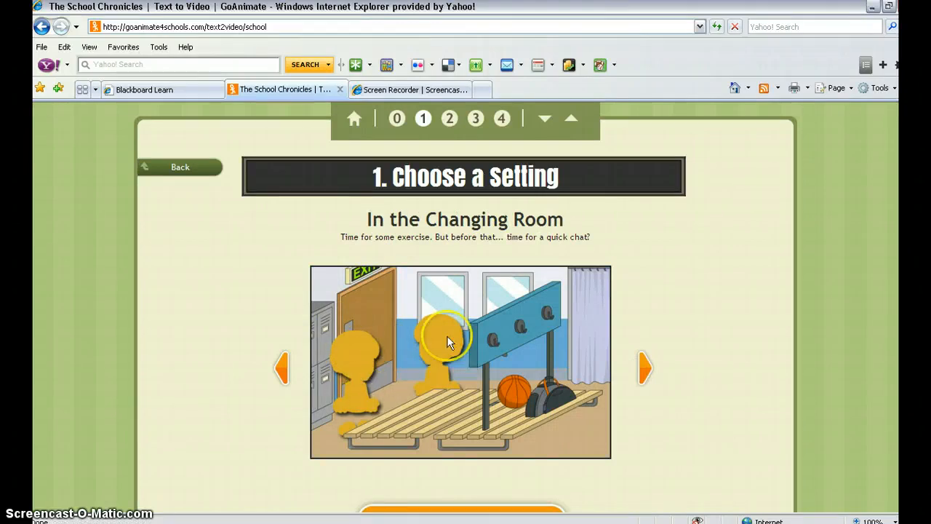
click(645, 371)
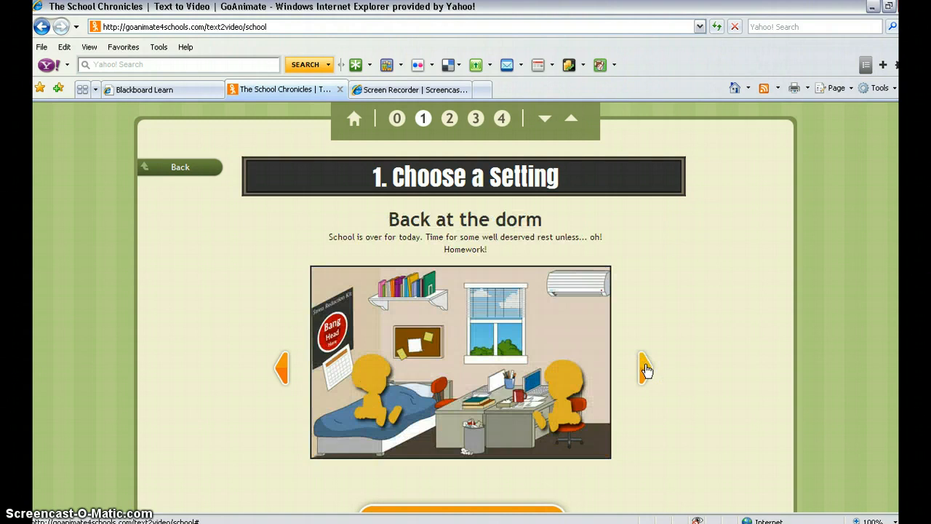
click(645, 370)
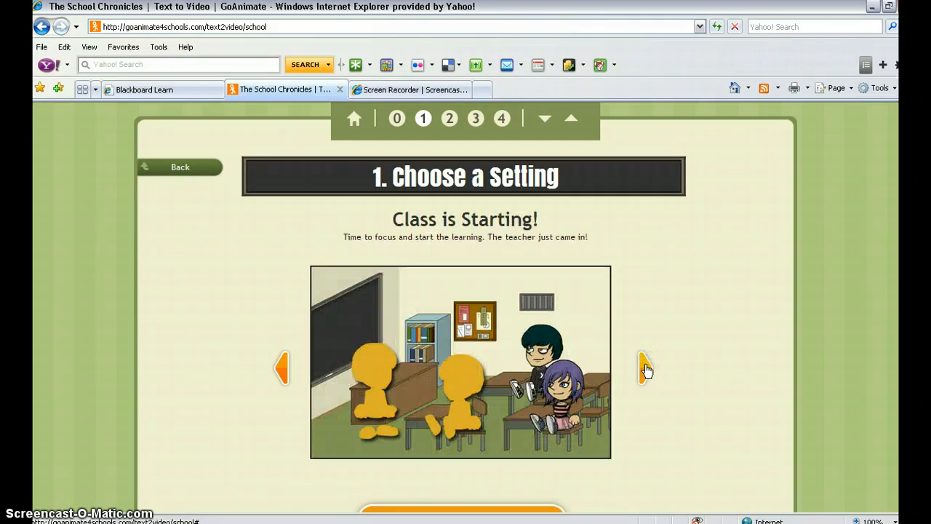
click(804, 325)
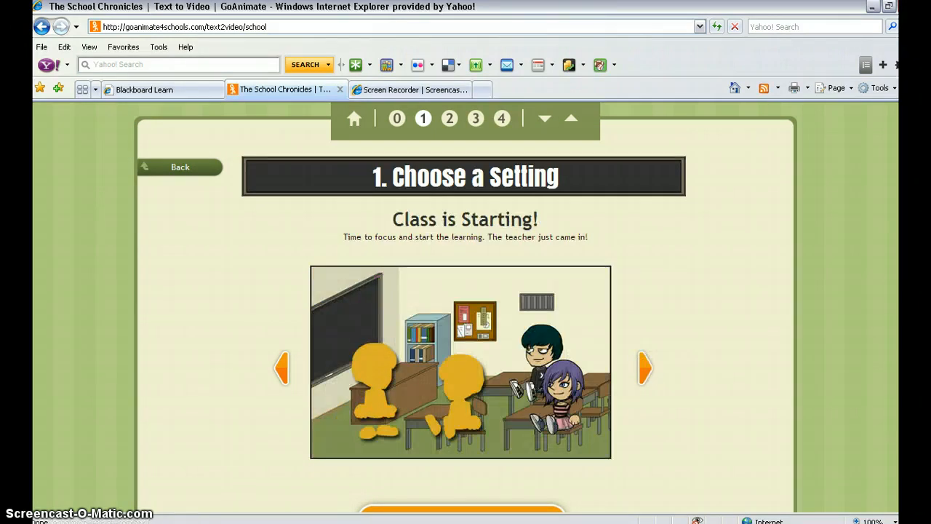
scroll(866, 223, down, 3)
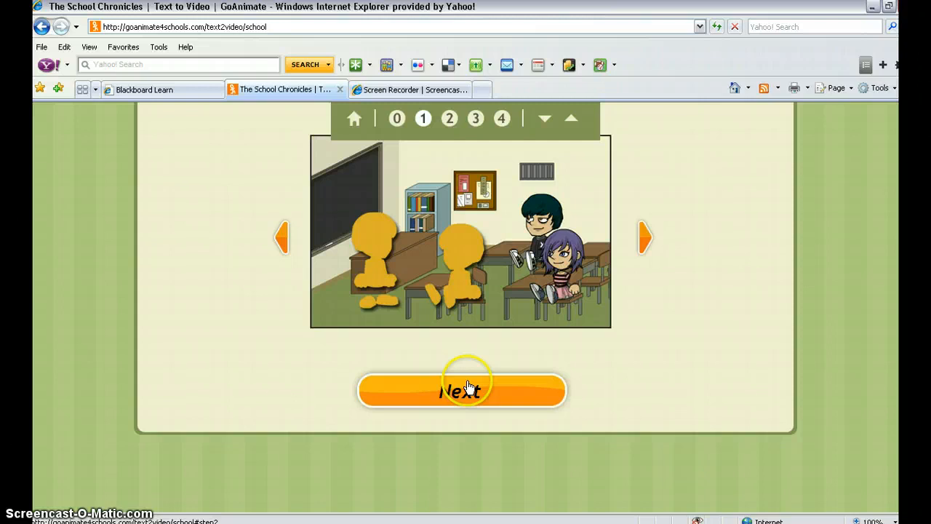
click(468, 386)
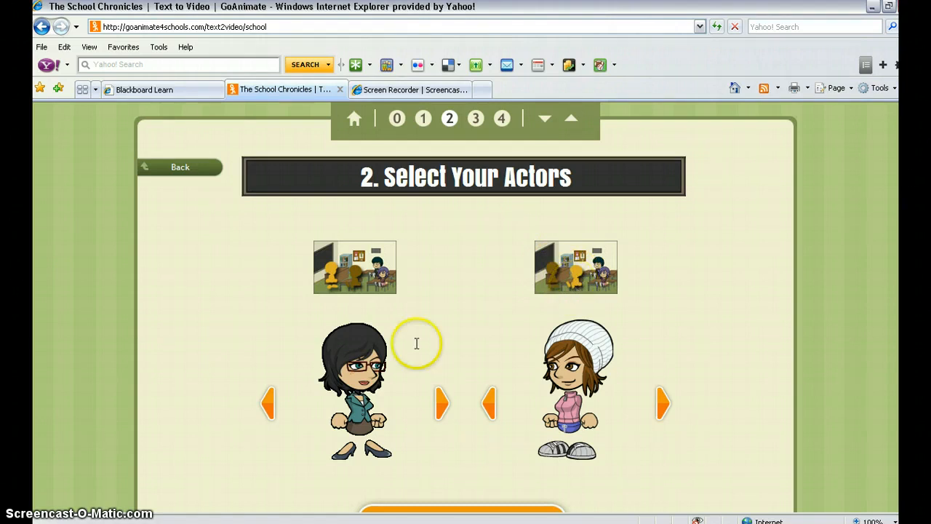
- Select the dark-haired boy in the patterned sweater as the first actor
click(444, 406)
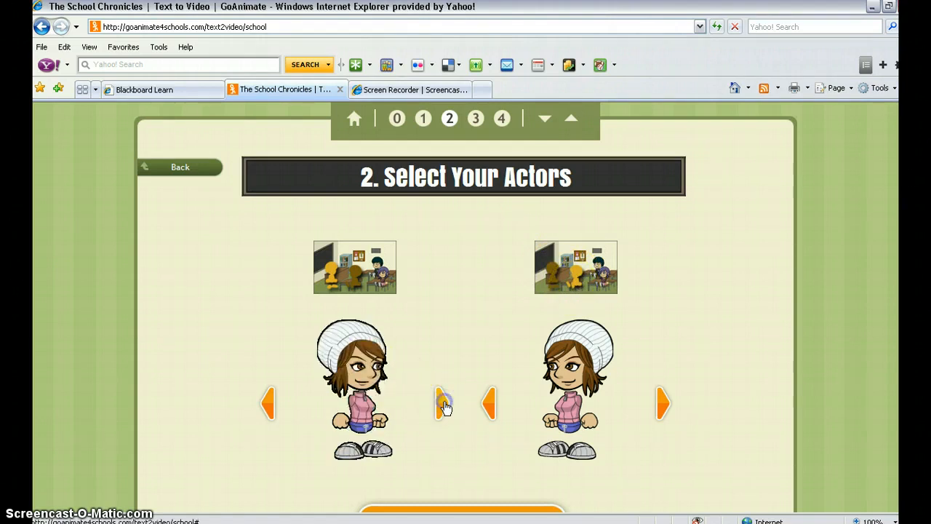
click(441, 401)
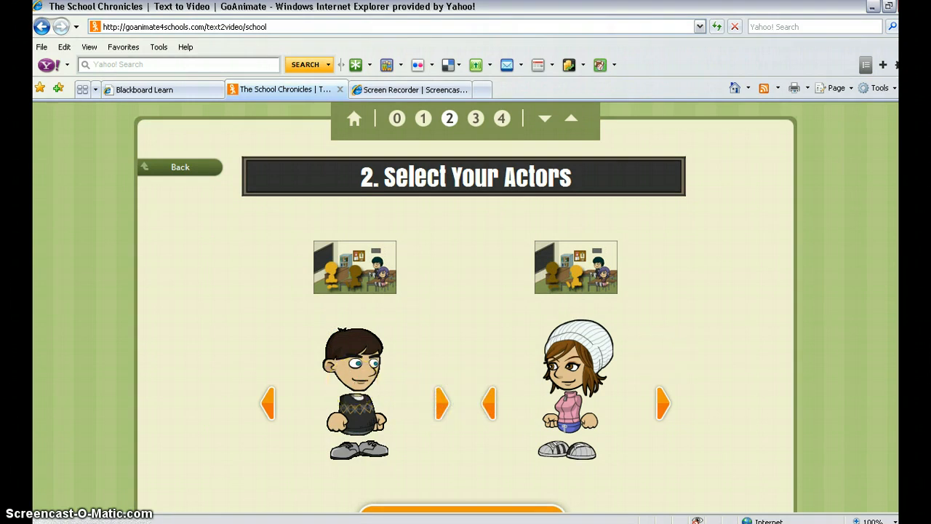
scroll(466, 291, down, 2)
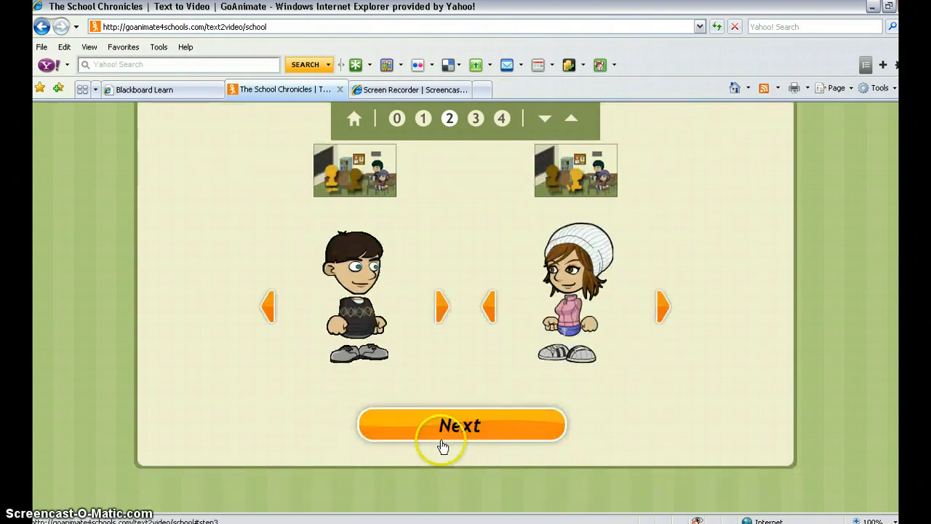
- Browse the choices for the second actor, settle on the girl in the white knit hat and continue to the dialog stage
click(662, 306)
click(662, 305)
click(662, 305)
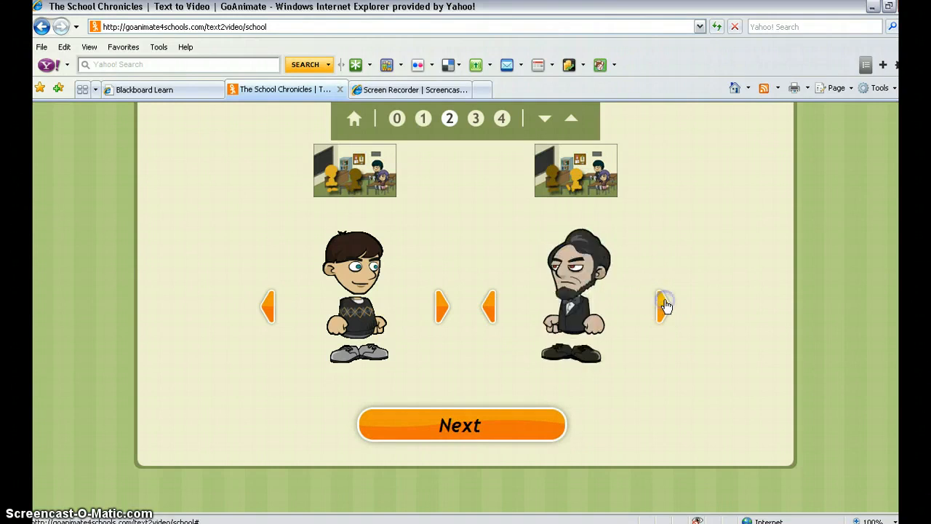
click(663, 305)
click(491, 305)
click(661, 309)
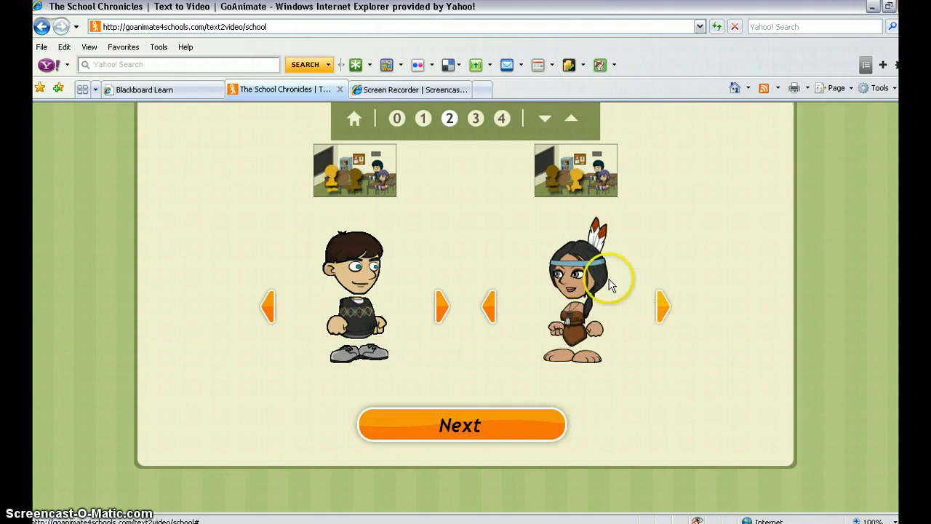
click(488, 302)
click(488, 301)
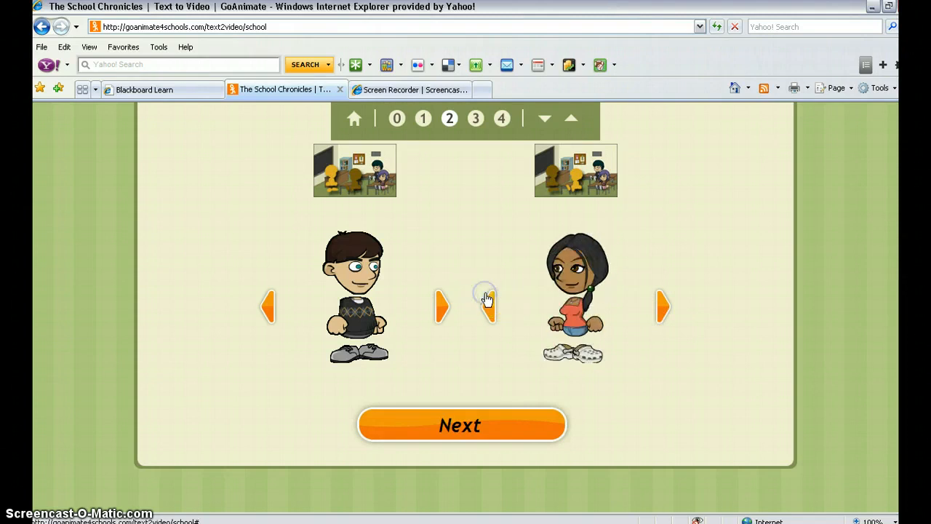
click(487, 301)
click(488, 301)
click(457, 421)
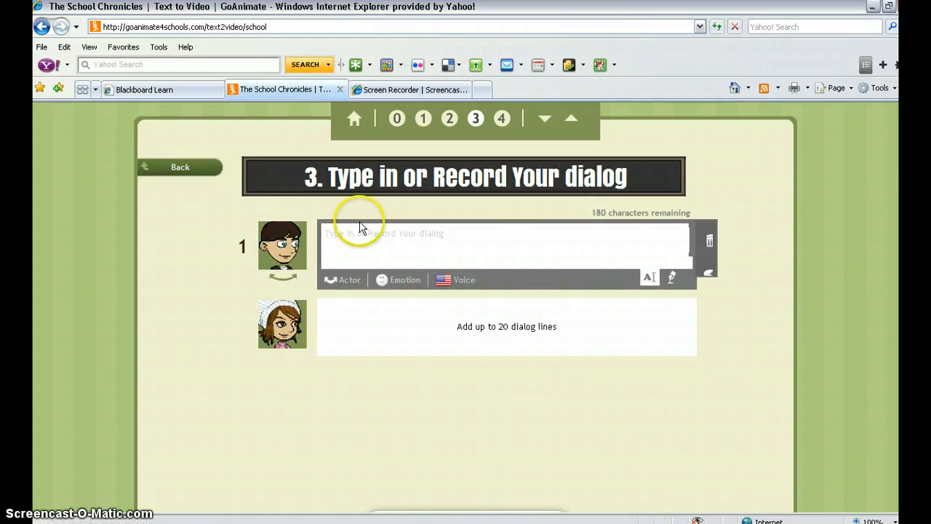
- Enter the boy's line greeting the girl by name and asking "Are you making a video booktalk too?", and confirm a facial expression for it
text(Hi Jane. Are you making a video booktalk too?)
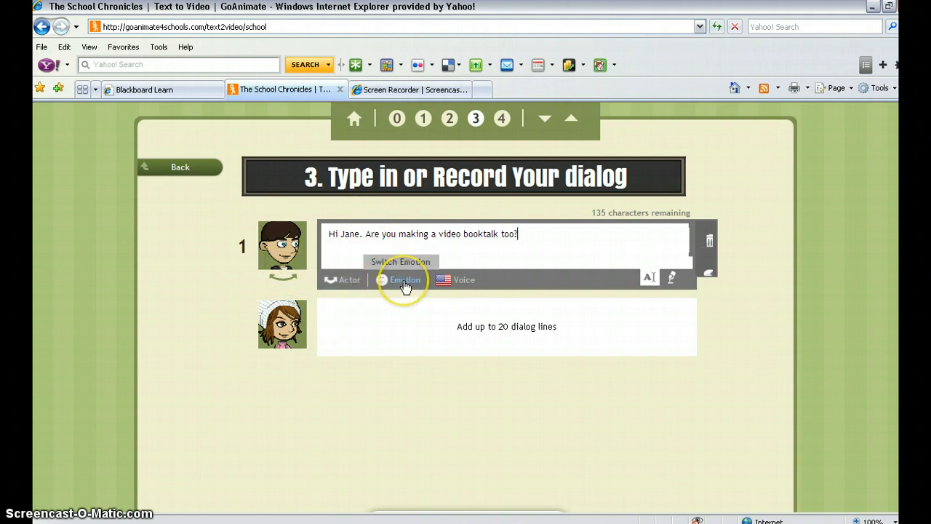
click(389, 282)
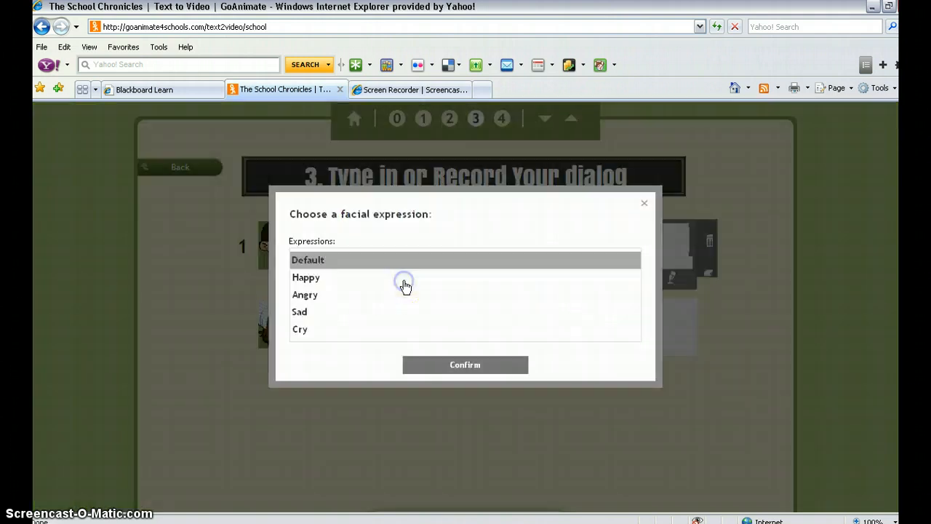
click(309, 284)
click(466, 366)
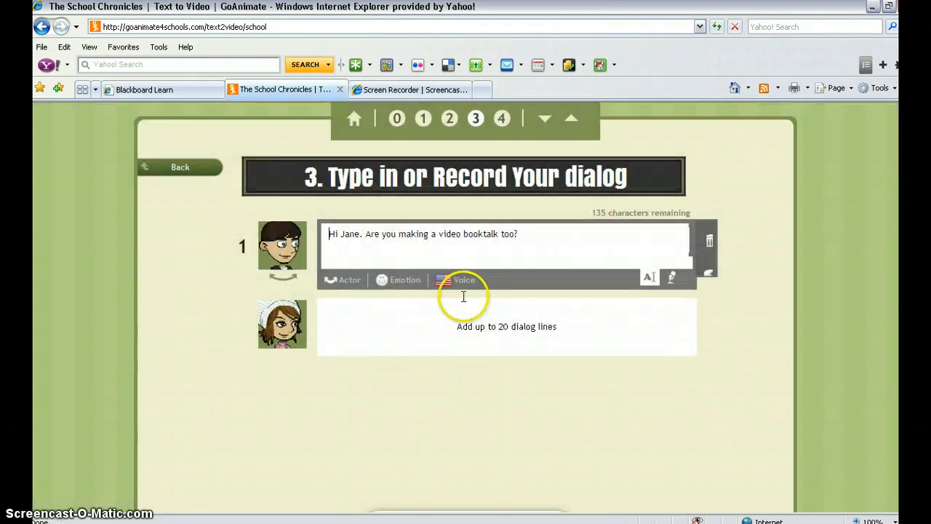
- Add a second dialog line for the girl, greeting the boy by name and answering "Yes I am!"
click(284, 324)
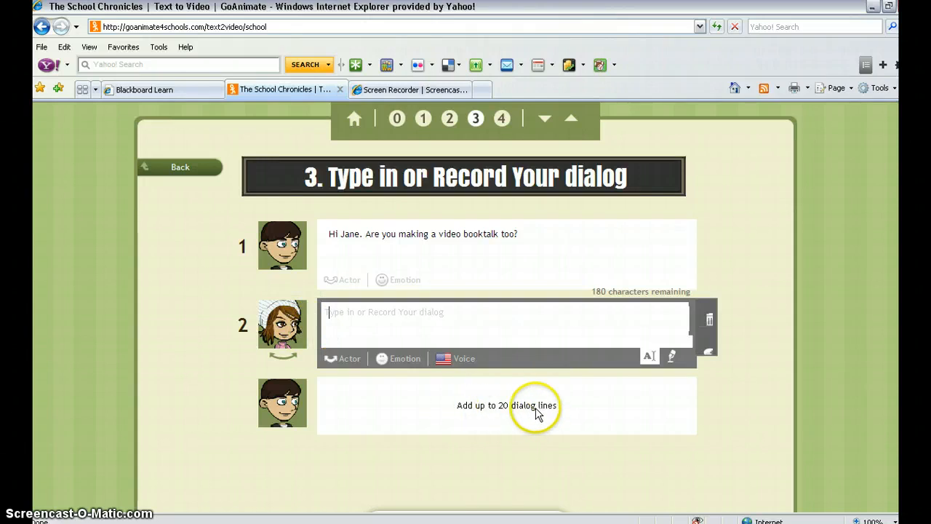
click(372, 318)
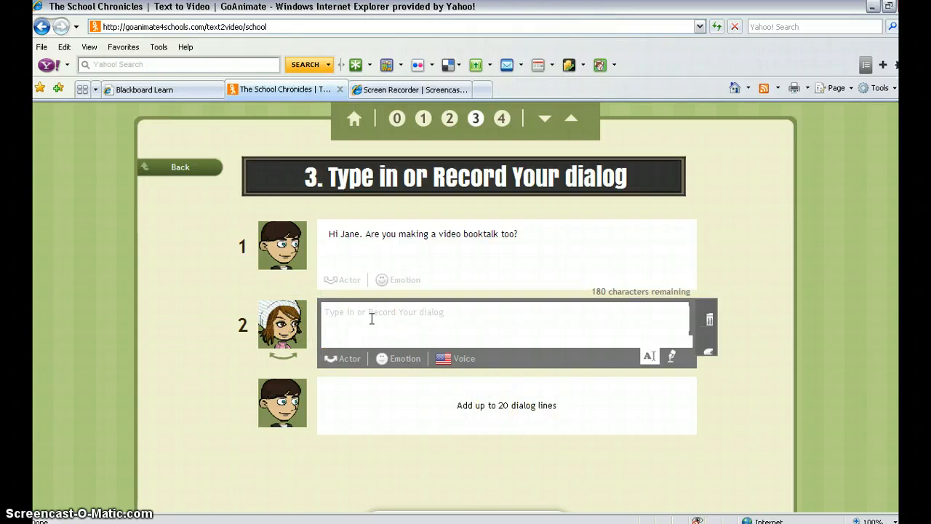
text(Hi John.  Yes I am!)
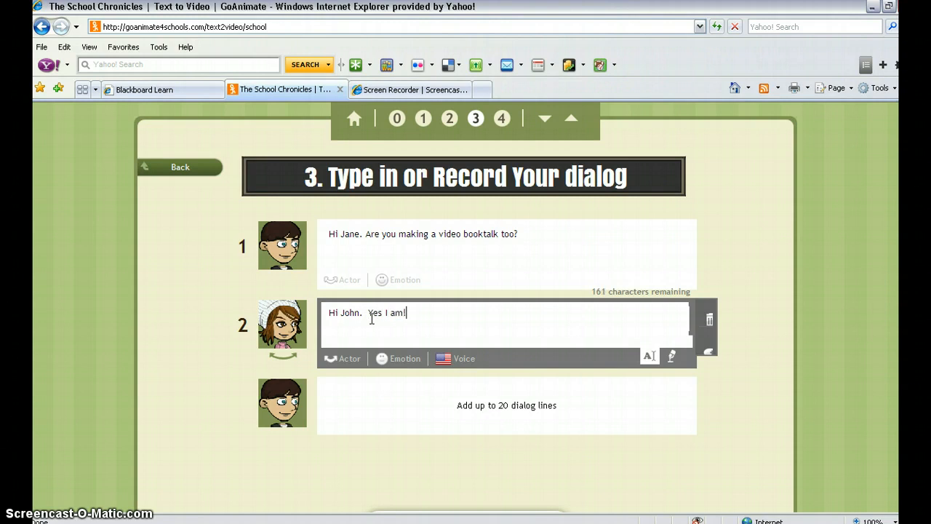
- Add a third dialog line for the boy reading "It seems hard to me!!!"
click(342, 379)
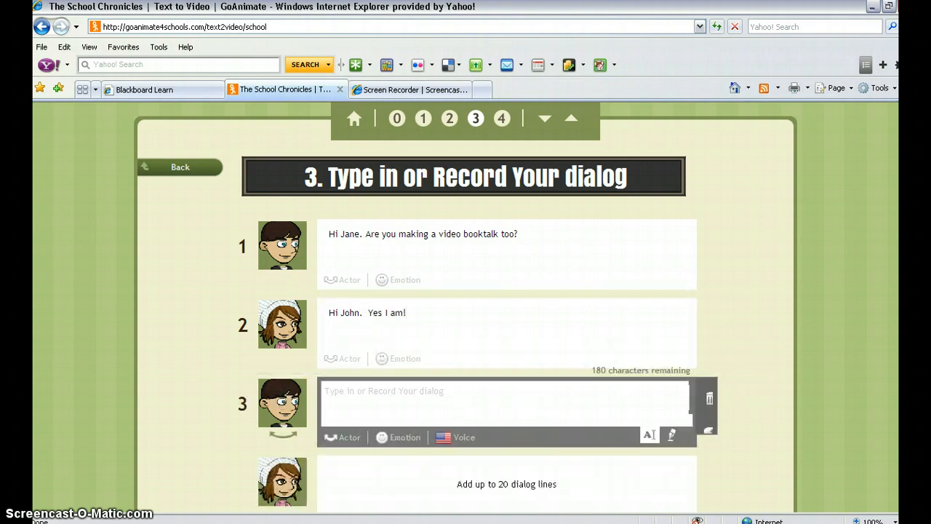
scroll(727, 378, down, 1)
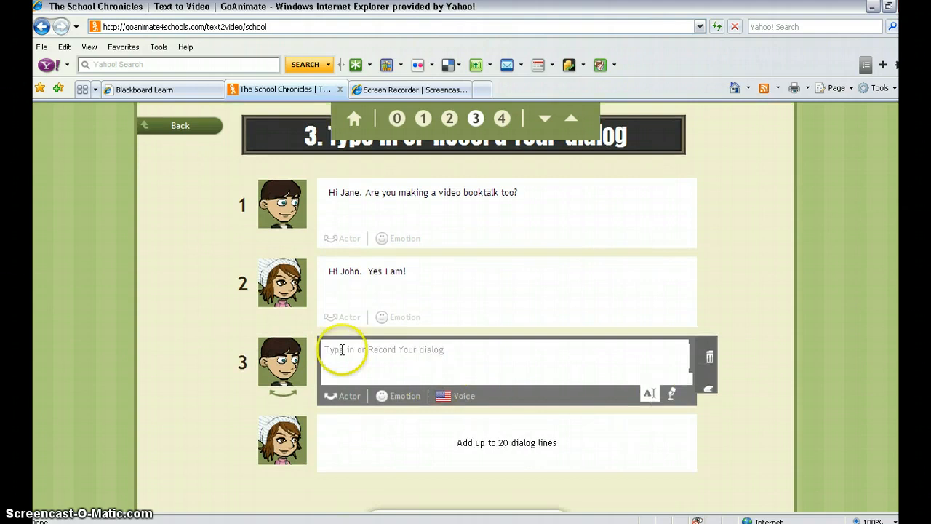
click(339, 350)
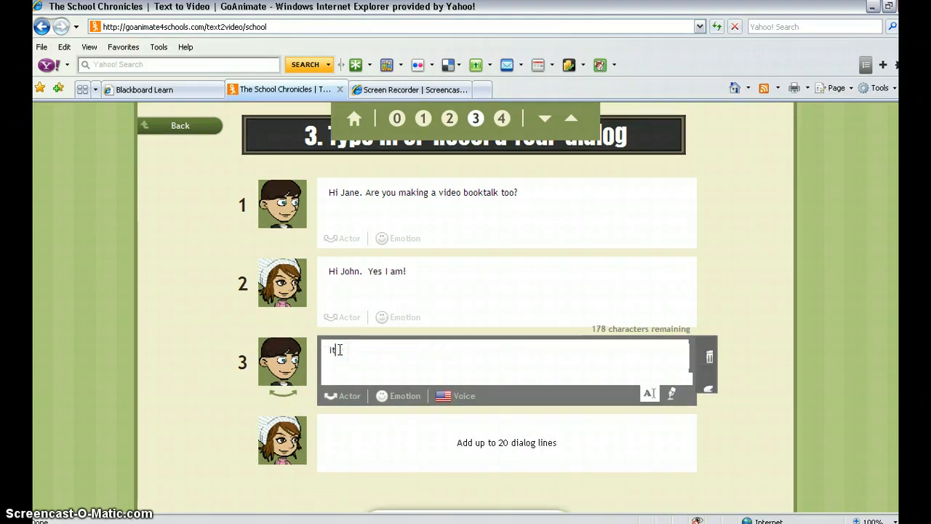
text(It seems hard to me!!!)
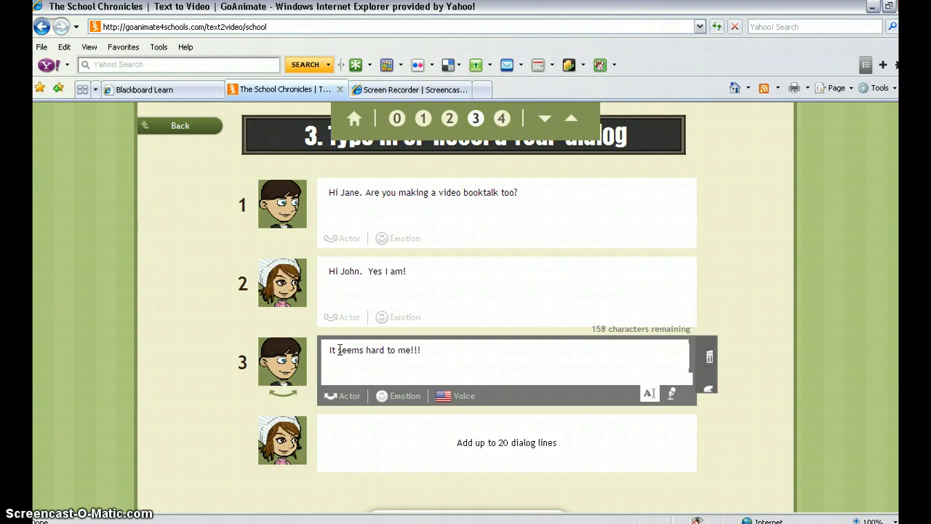
- Add an empty fourth dialog line for the girl and give the boy's third line the Angry facial expression
click(342, 420)
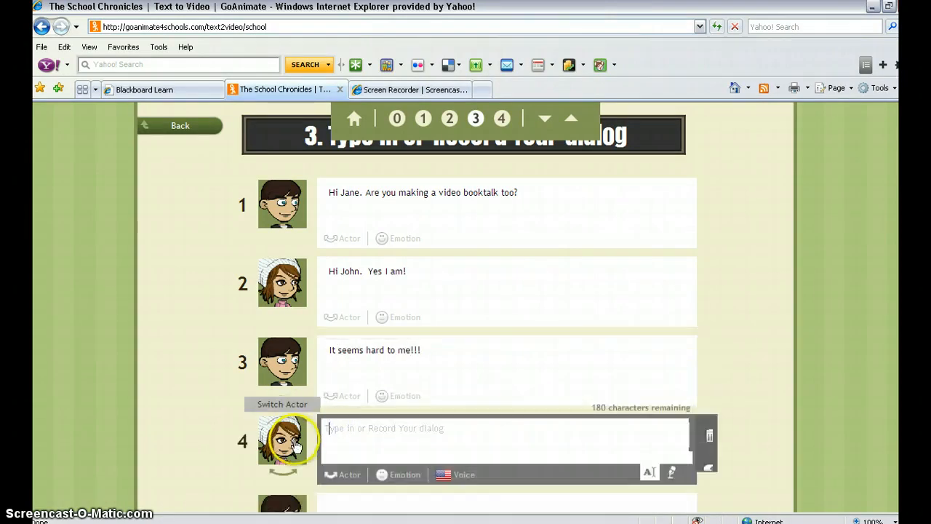
click(406, 397)
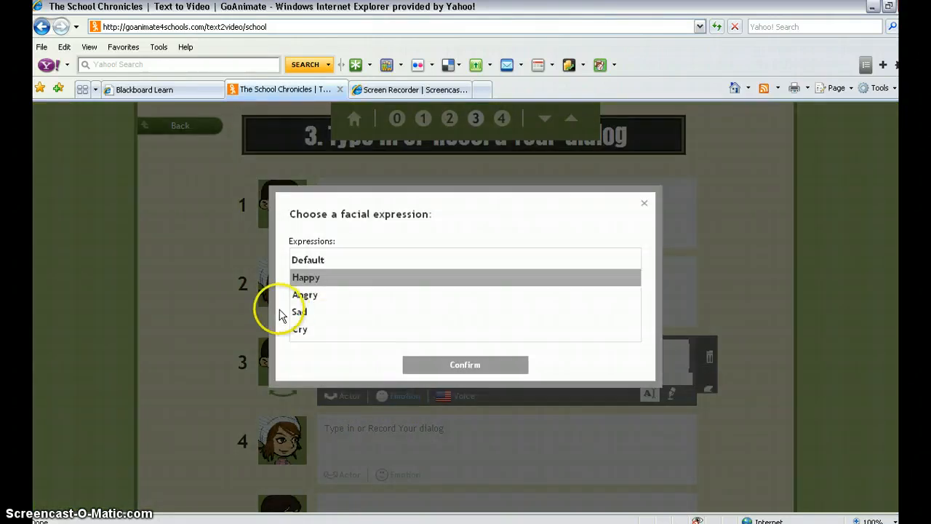
click(306, 294)
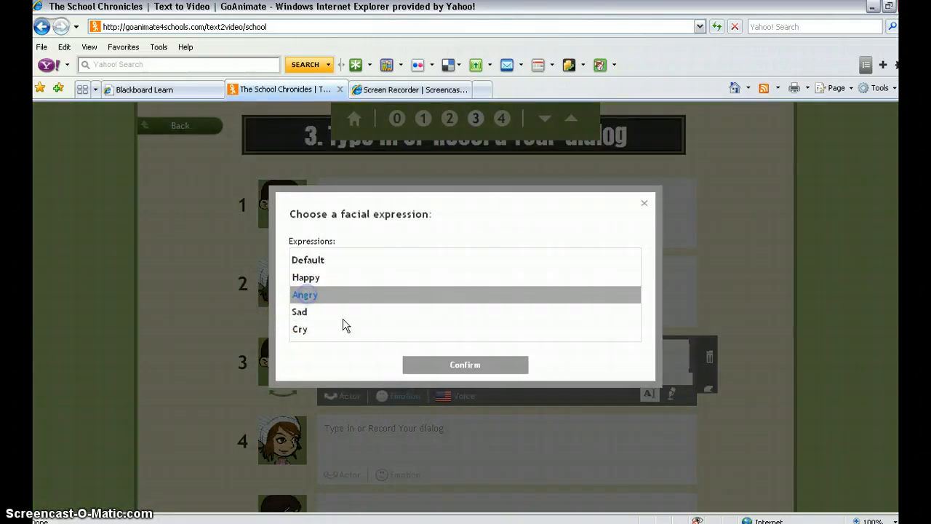
click(456, 366)
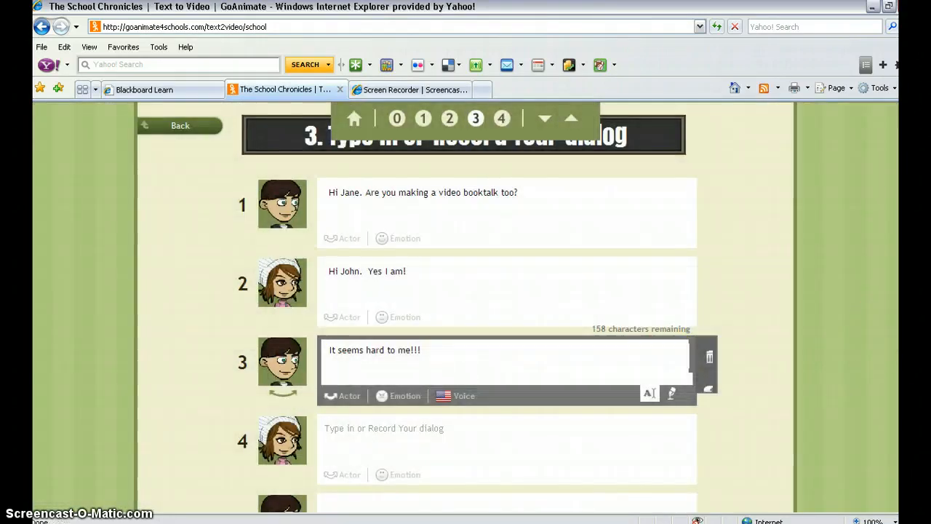
- Enter "I think it's easy! Do you need some help?" as the girl's fourth dialog line
scroll(347, 364, down, 3)
click(348, 318)
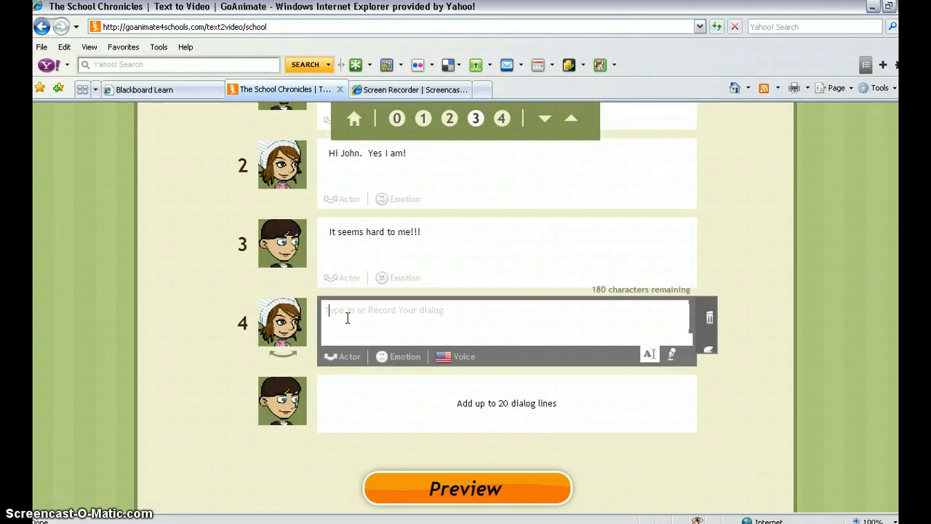
text(I think it's )
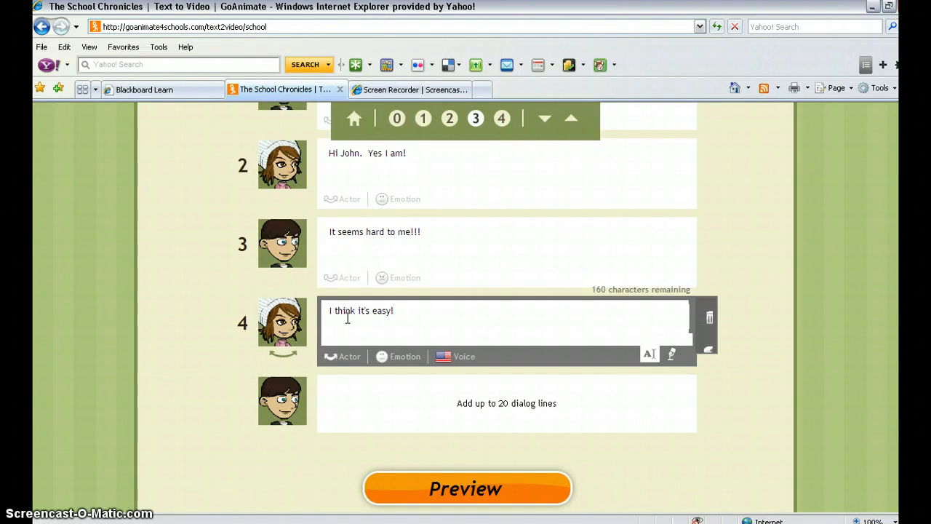
text(easy!  Do you need some help?)
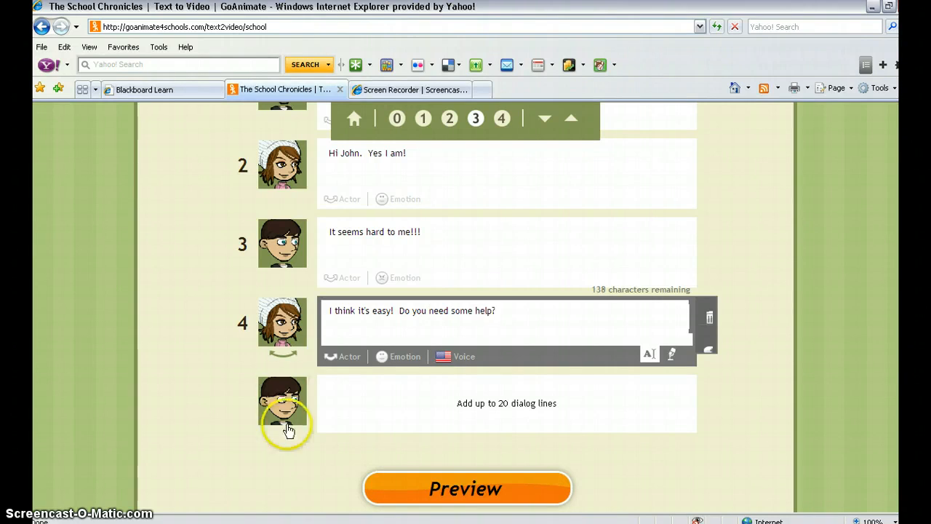
- Add a fifth dialog line for the boy reading "Yes! yes I do!!!" and change its facial expression
click(307, 389)
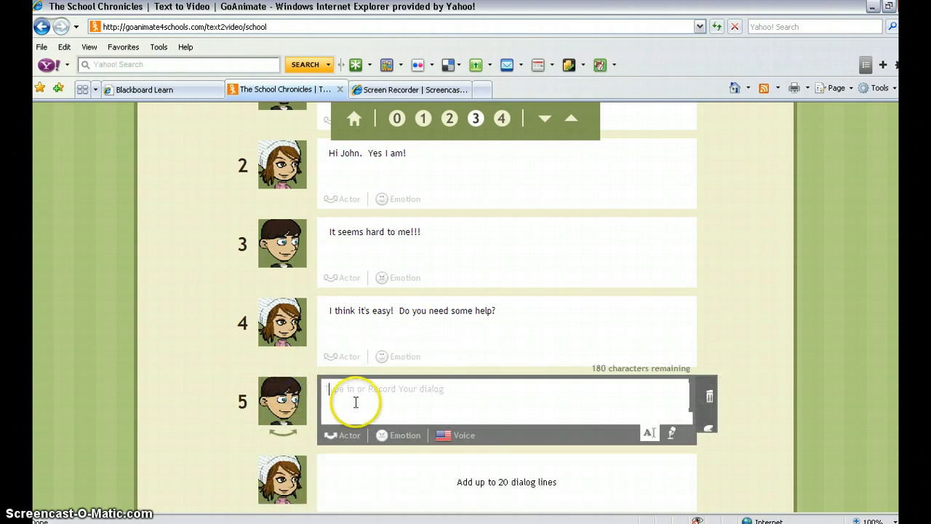
text(Yes!  yes I do!!!)
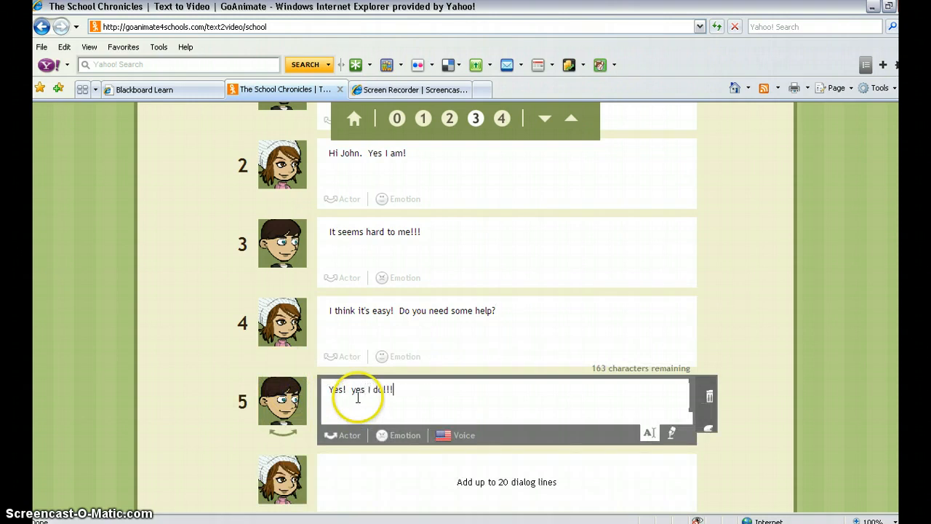
click(396, 435)
click(302, 331)
click(479, 366)
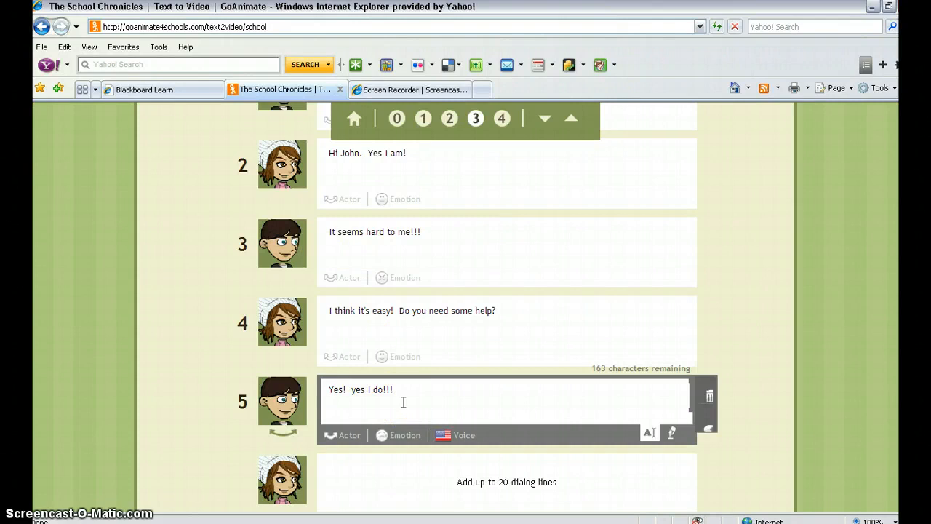
- Finish the dialog at five lines and generate the video preview
scroll(465, 313, down, 1)
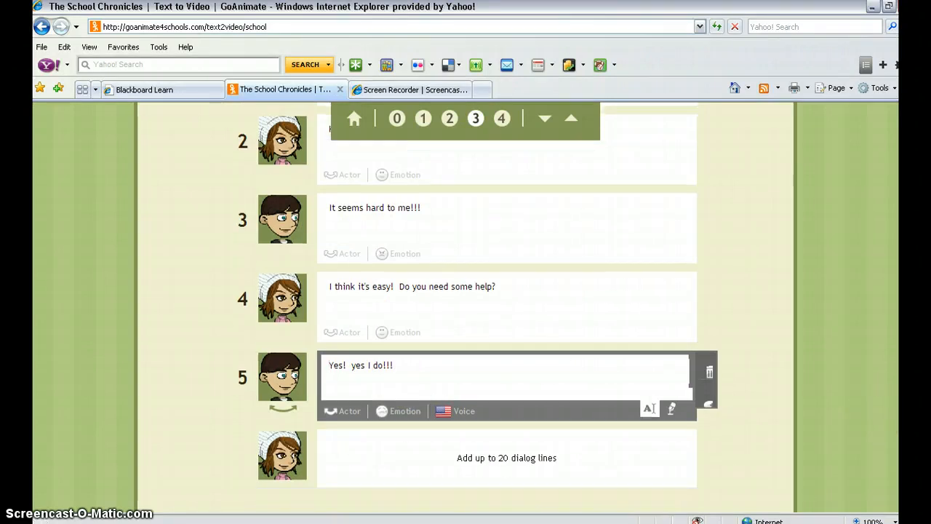
scroll(466, 312, down, 4)
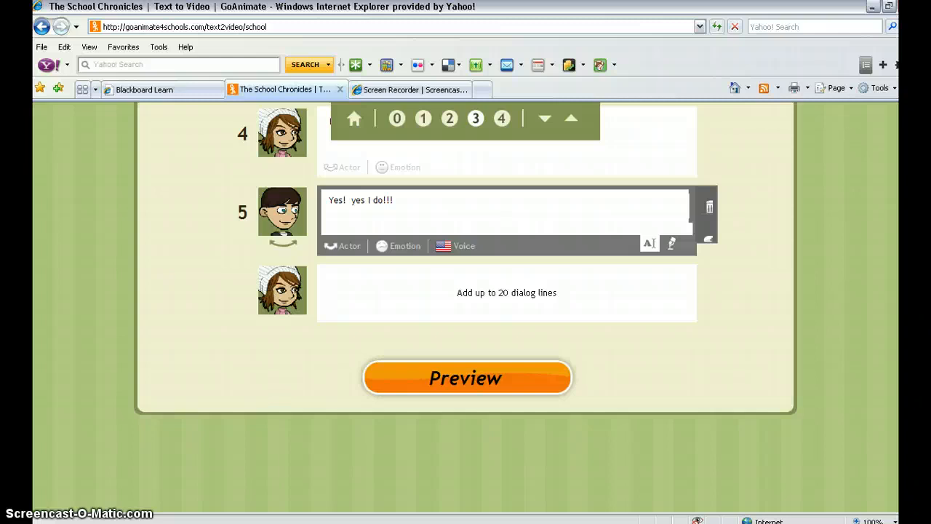
scroll(465, 291, up, 2)
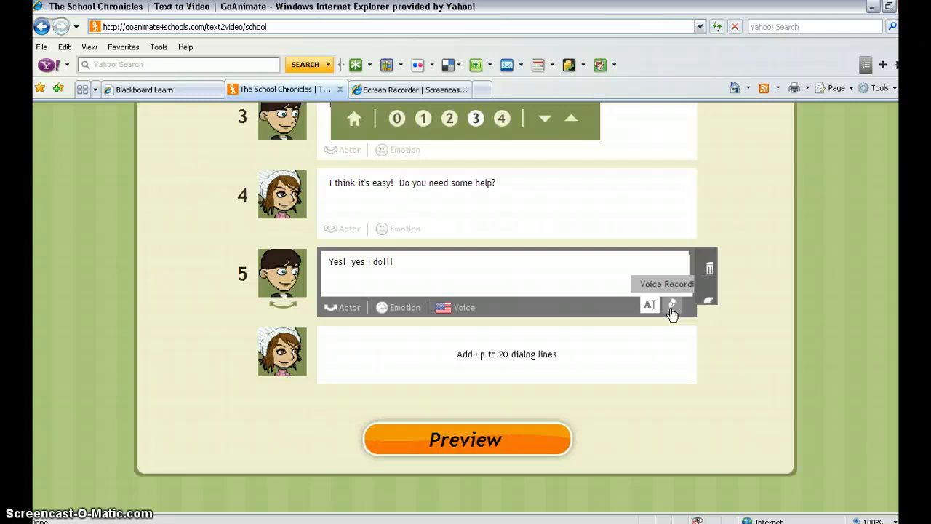
click(472, 441)
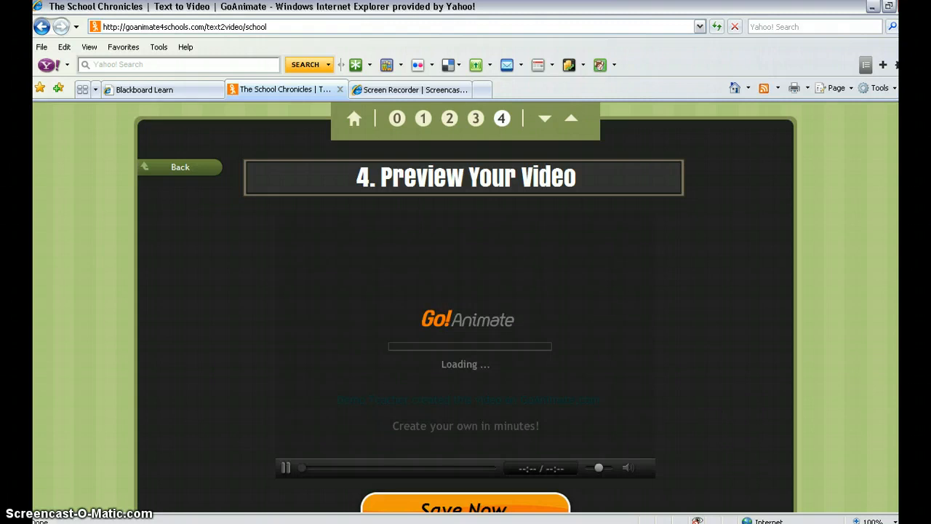
- Proceed from the preview to saving the video and open its title, description and publishing details
scroll(466, 306, down, 2)
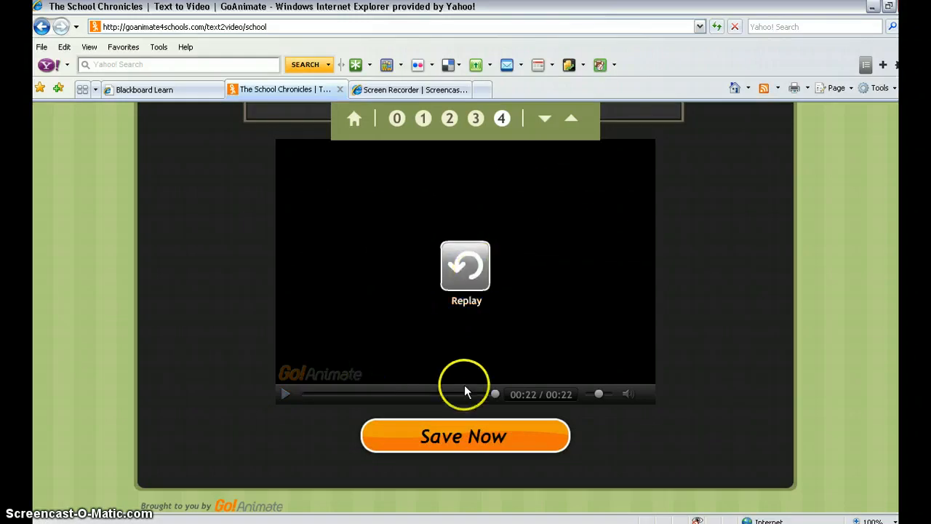
click(460, 435)
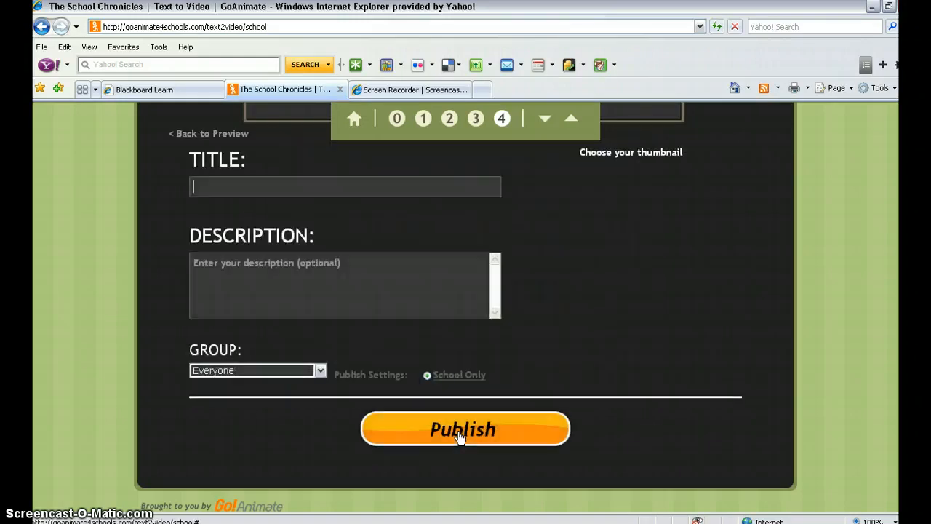
click(225, 212)
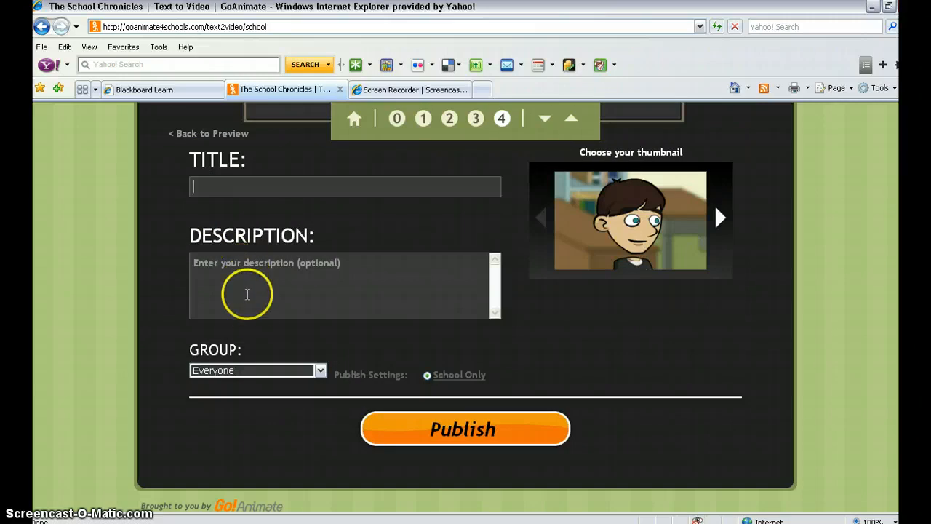